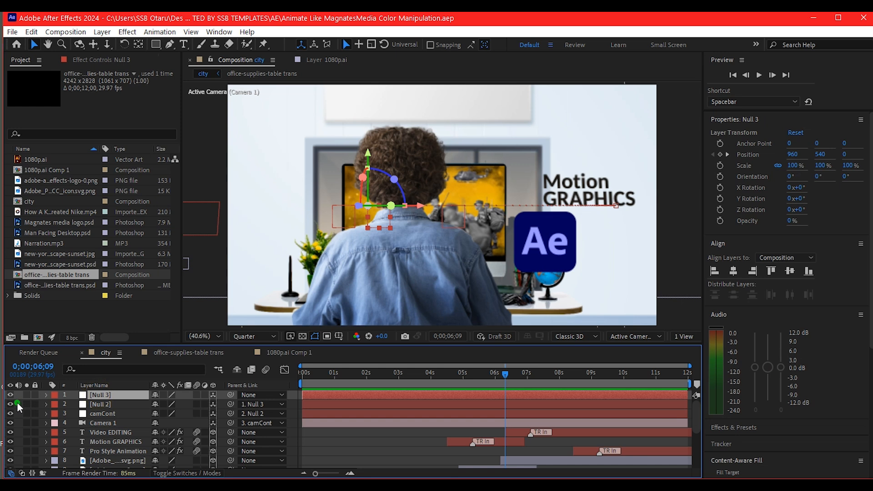
Step: Add an adjustment layer to the city composition and apply the Hue/Saturation effect to it
right_click(18, 404)
mouse_move(43, 273)
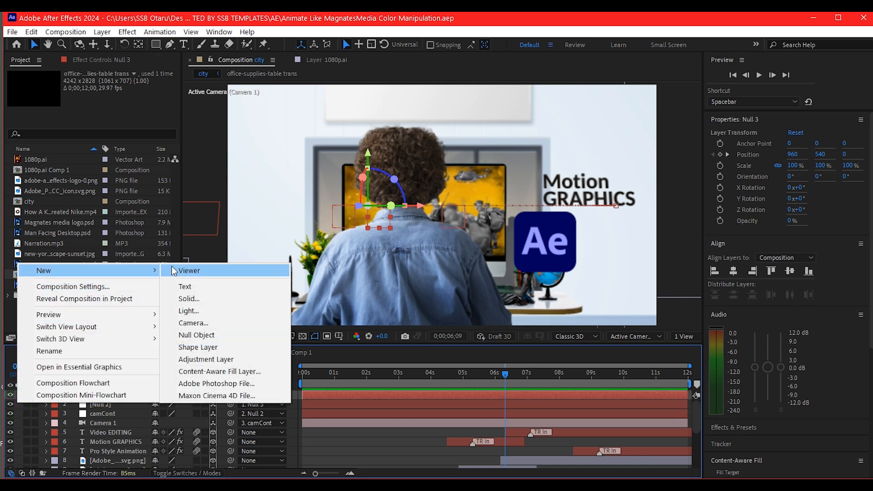
left_click(200, 359)
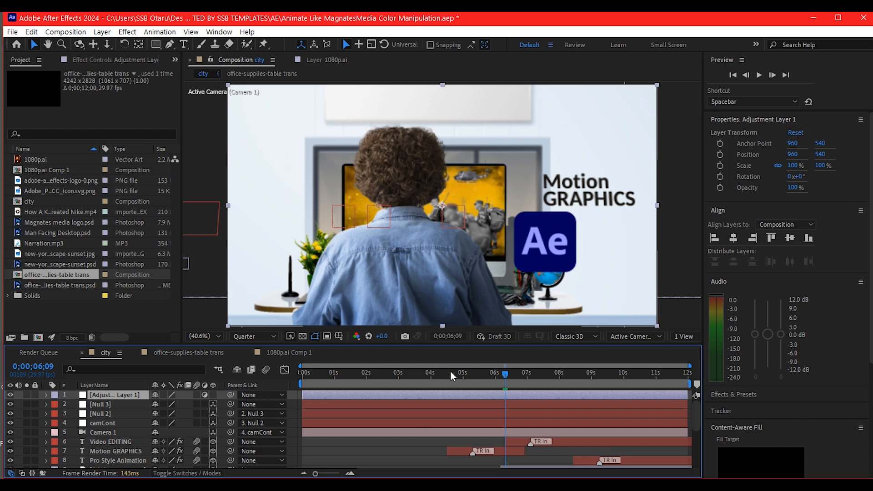
key("ctrl+space")
type("hue")
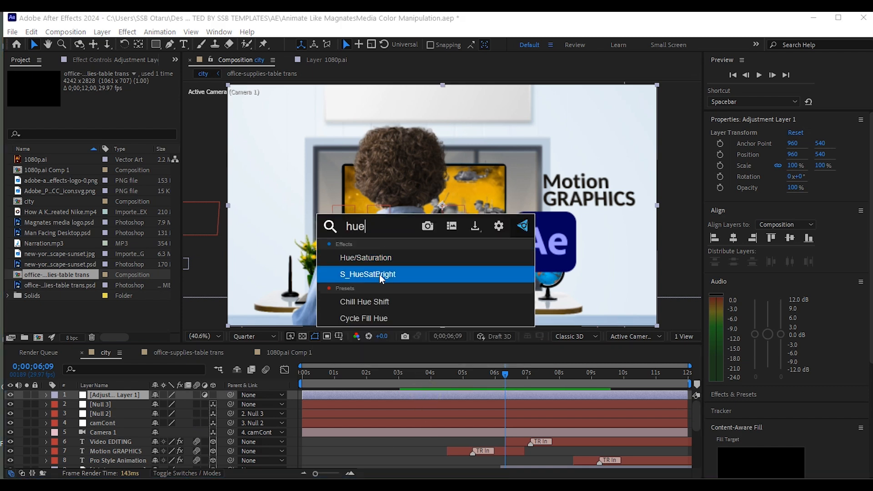
key("Return")
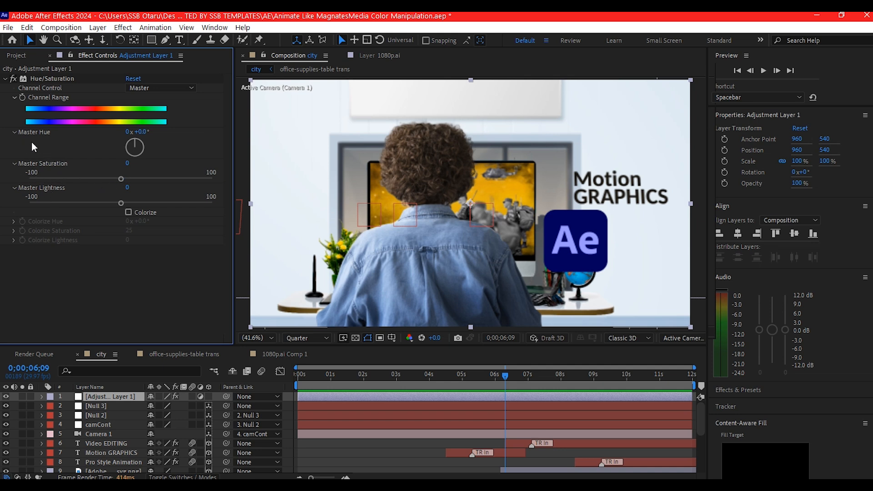
Step: Set the adjustment layer's Master Hue to -123° and Master Saturation to 66
left_click_drag(143, 148, 113, 159)
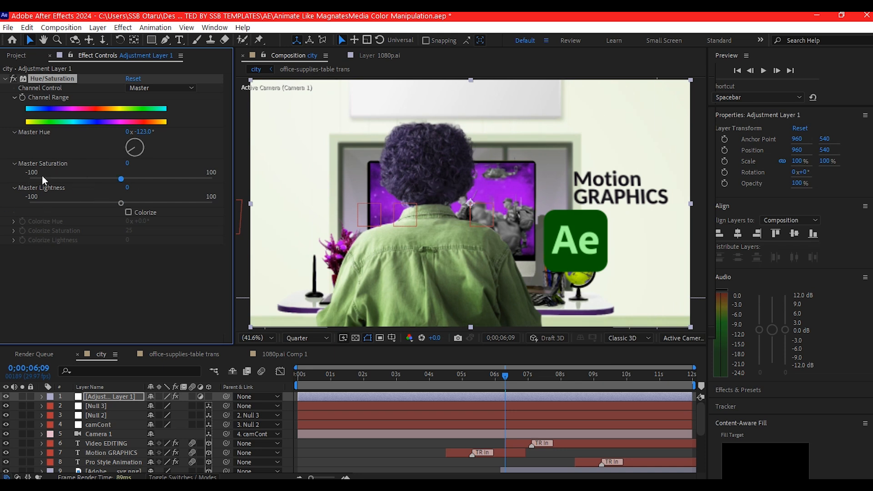
left_click_drag(118, 180, 178, 183)
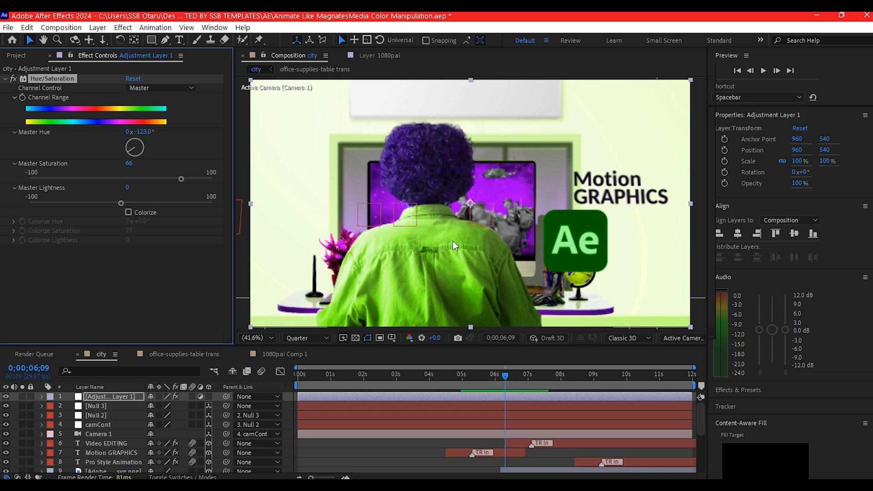
key("ctrl+z")
Step: Draw a closed Pen tool mask on the adjustment layer around the frame's left part, with a diagonal edge across the man
scroll(494, 173, "down", 3)
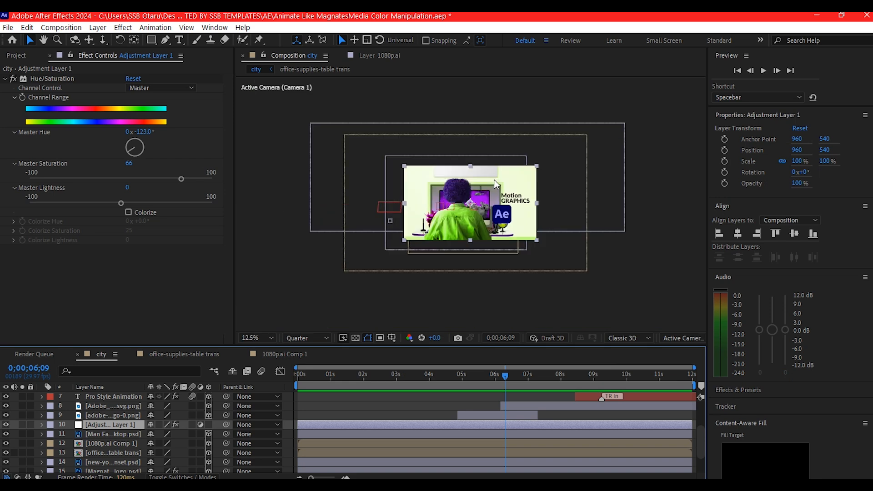
scroll(493, 179, "up", 1)
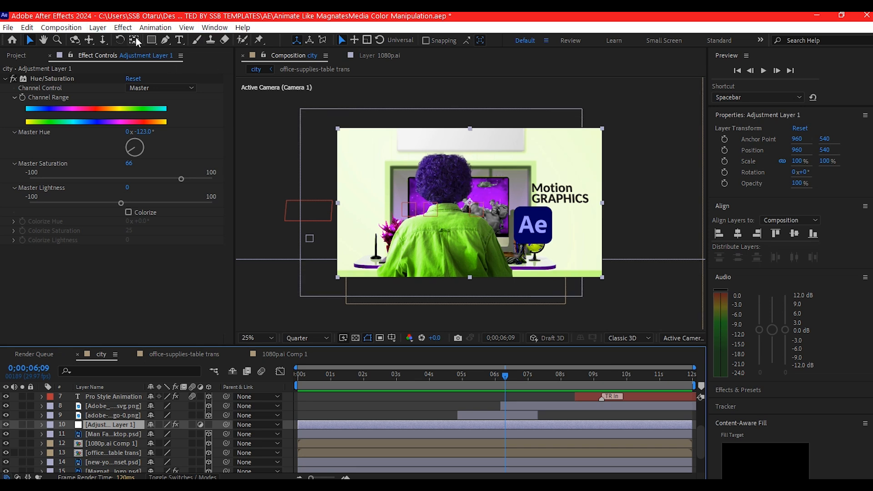
left_click(166, 40)
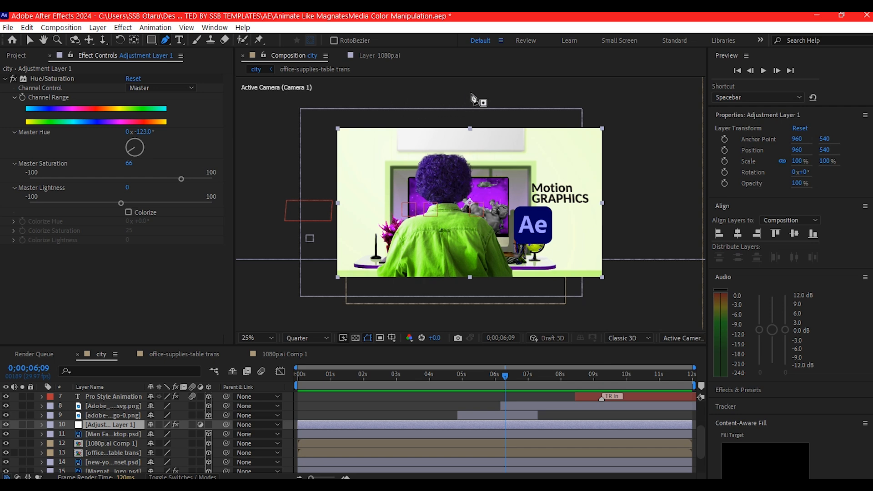
left_click_drag(484, 92, 456, 146)
left_click(396, 311)
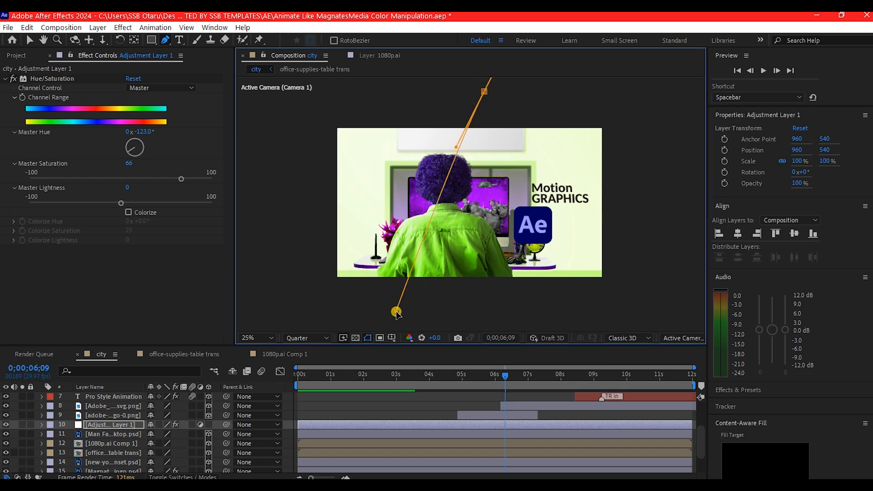
left_click(251, 307)
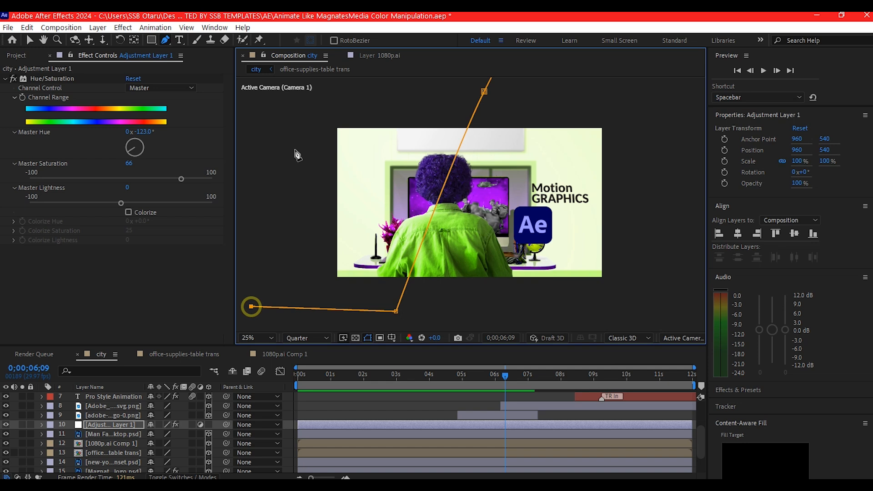
left_click(297, 101)
left_click(484, 93)
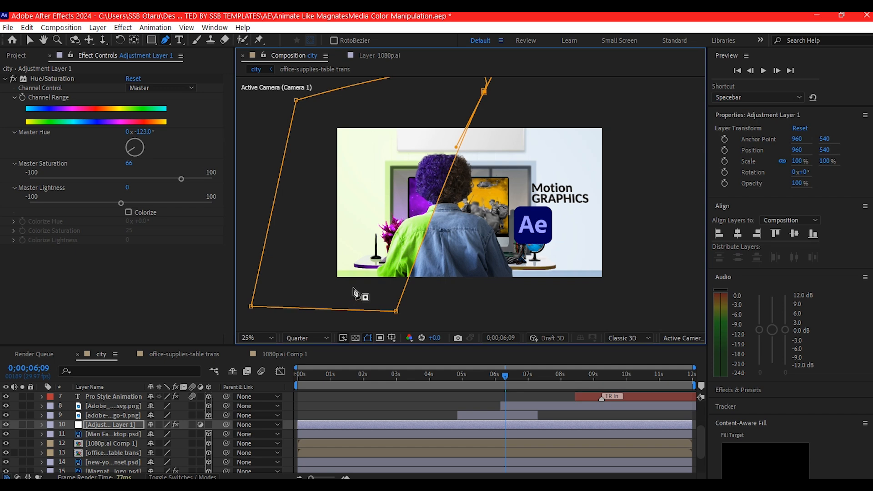
left_click(252, 341)
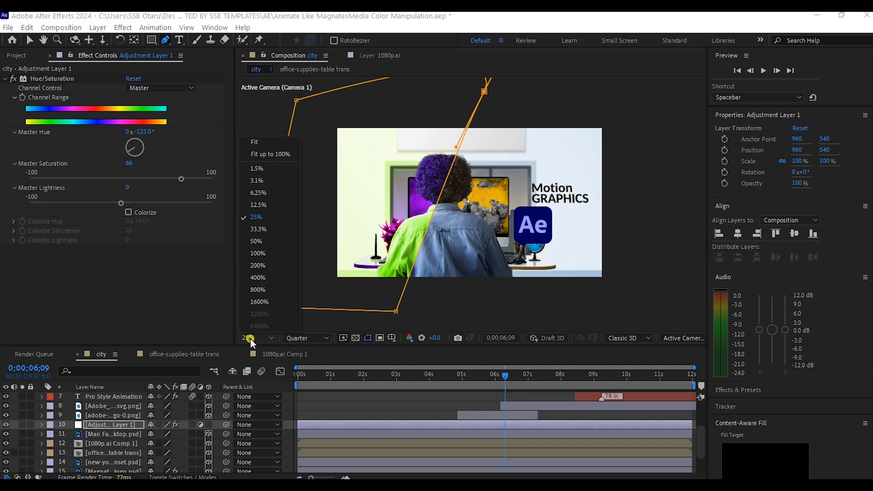
left_click(260, 139)
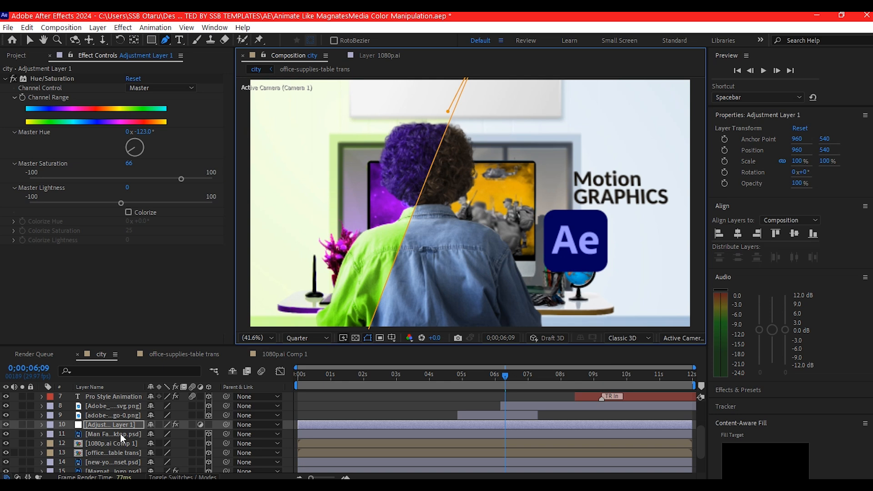
Step: Set the Mask Feather of the adjustment layer's mask to 100 pixels
left_click(129, 424)
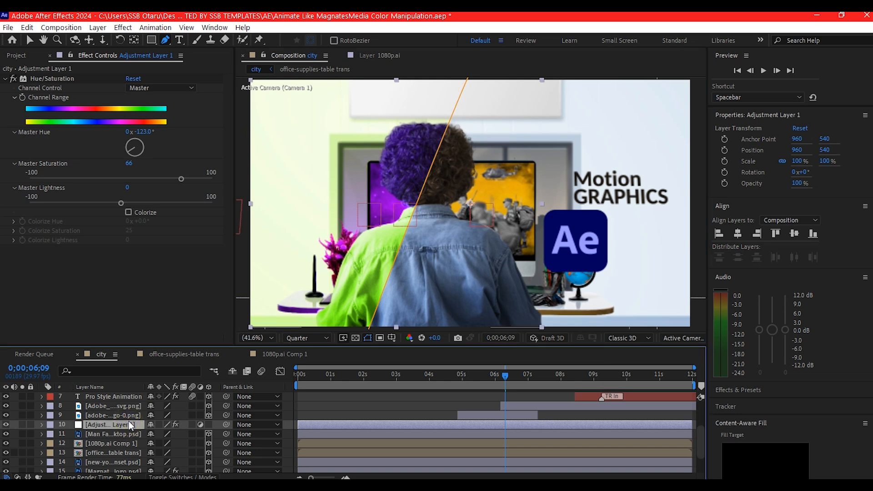
key("f")
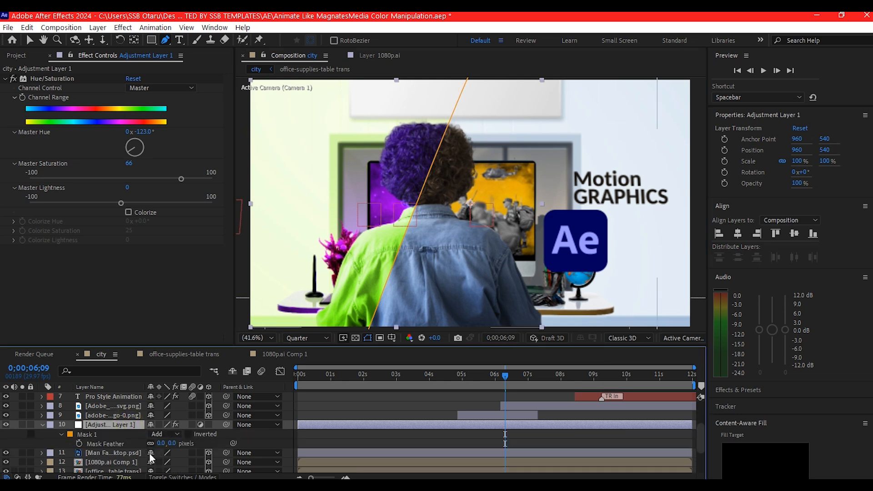
left_click(161, 443)
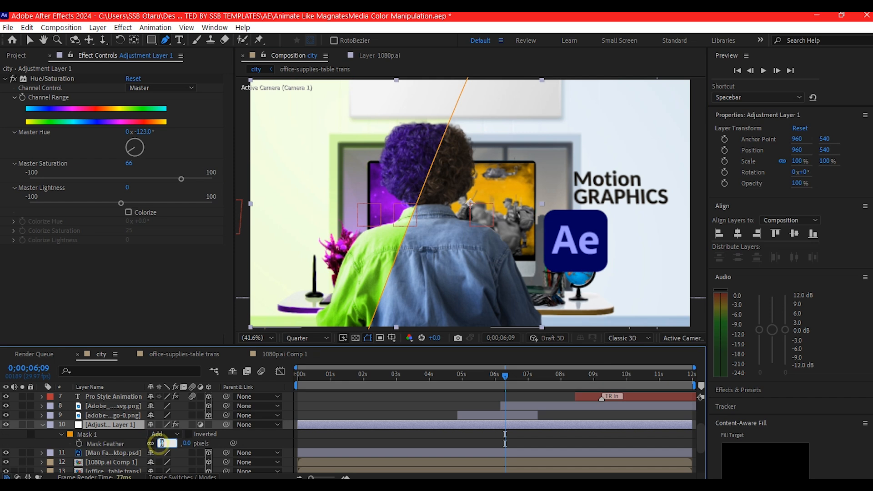
type("100")
key("Return")
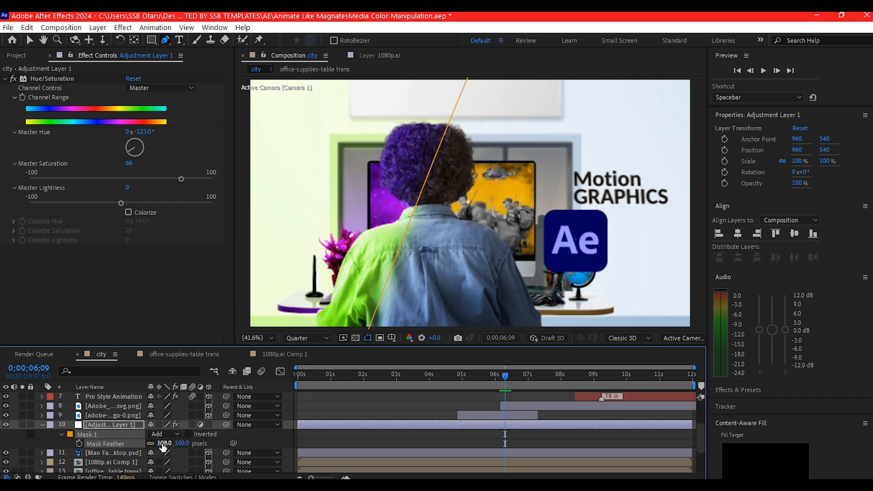
Step: Compare the 1080p.ai Comp 1 background with its Change Color effect enabled and disabled
left_click(47, 437)
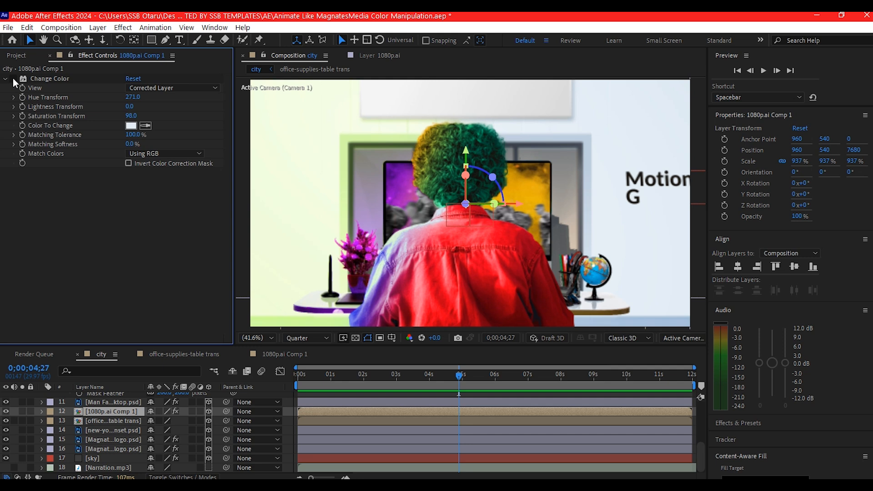
left_click(13, 79)
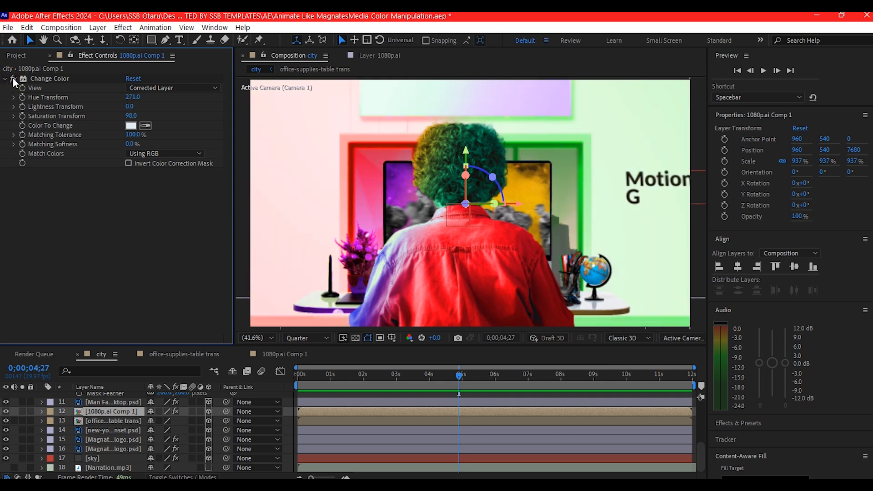
left_click(13, 78)
left_click(13, 79)
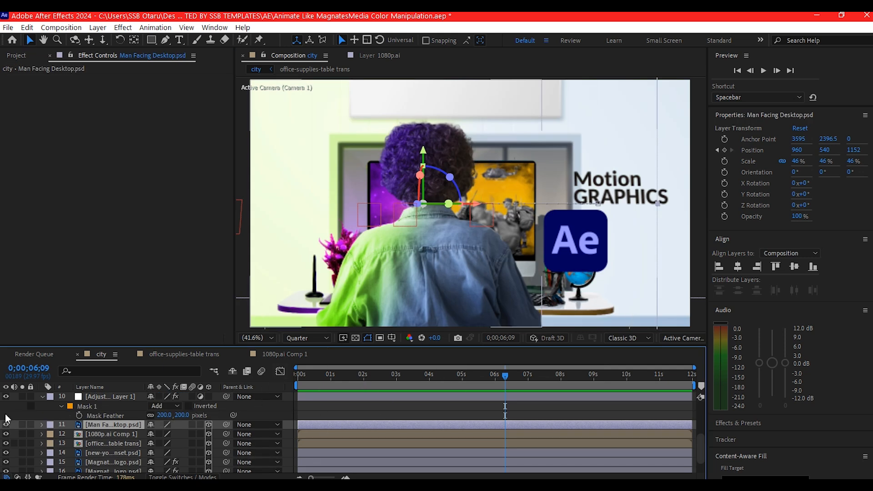
Step: Select the Man Facing Desktop layer, preview the composition, and return the playhead to 0;00;06;08
left_click(120, 422)
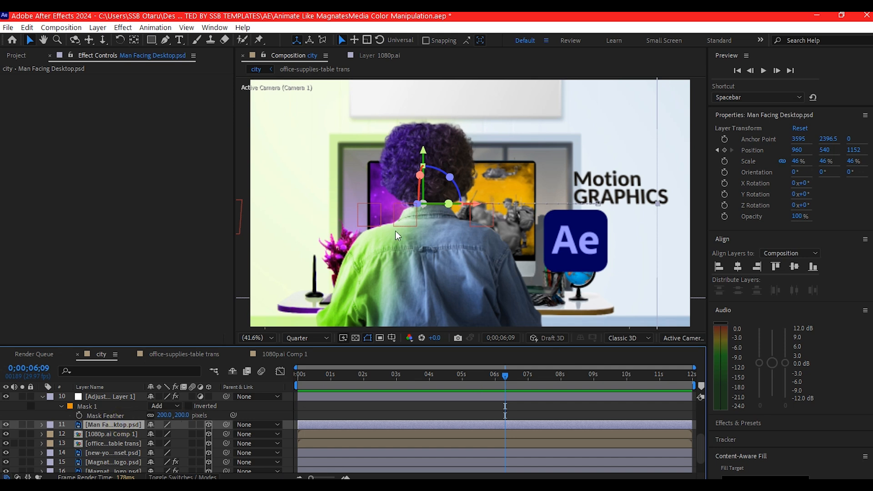
key("space")
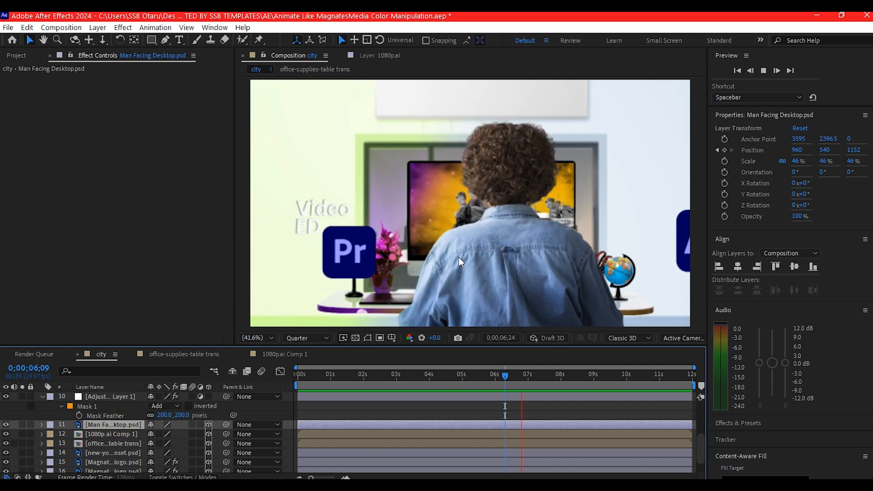
key("space")
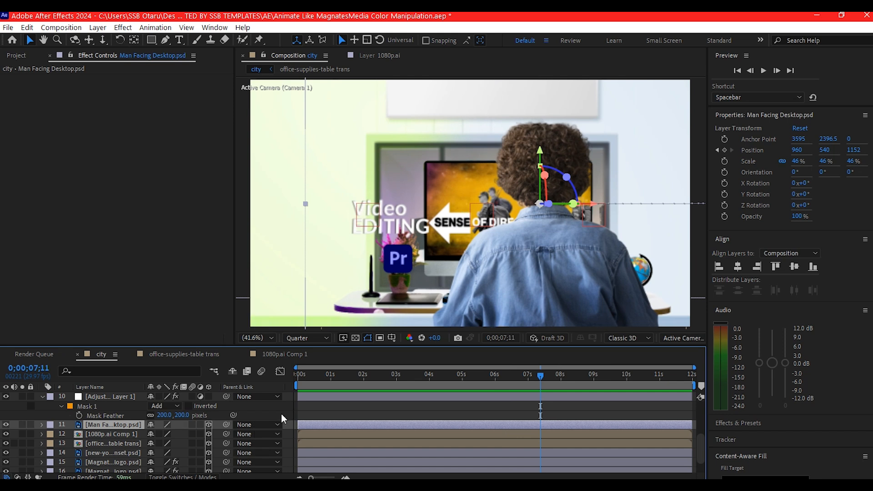
left_click_drag(547, 376, 504, 370)
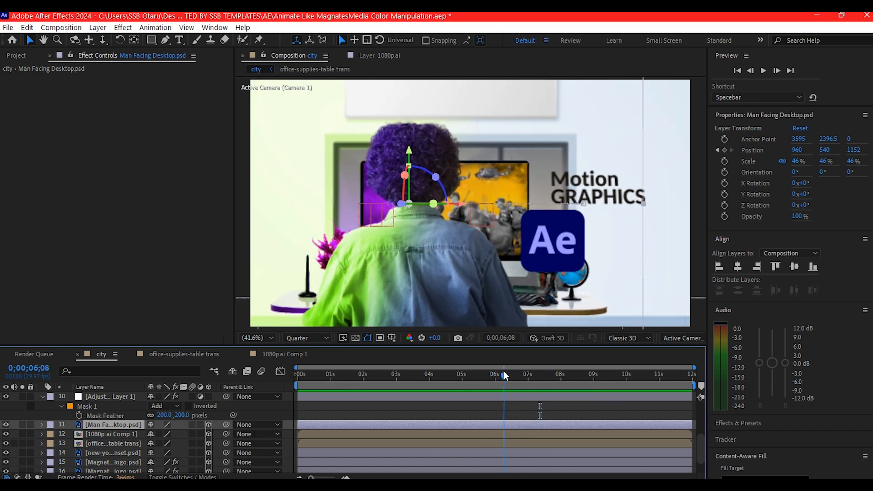
Step: Apply Change Color to the Man Facing Desktop layer and sample the man's blue shirt as the Color To Change
key("ctrl+space")
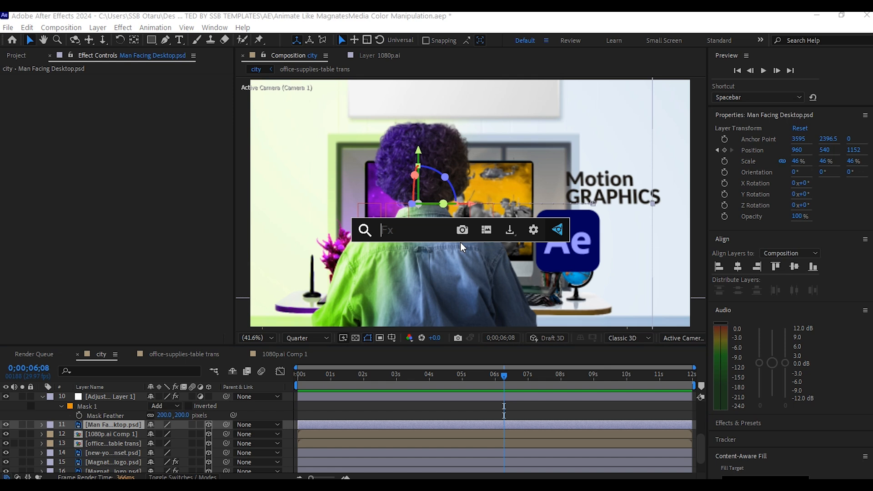
type("c")
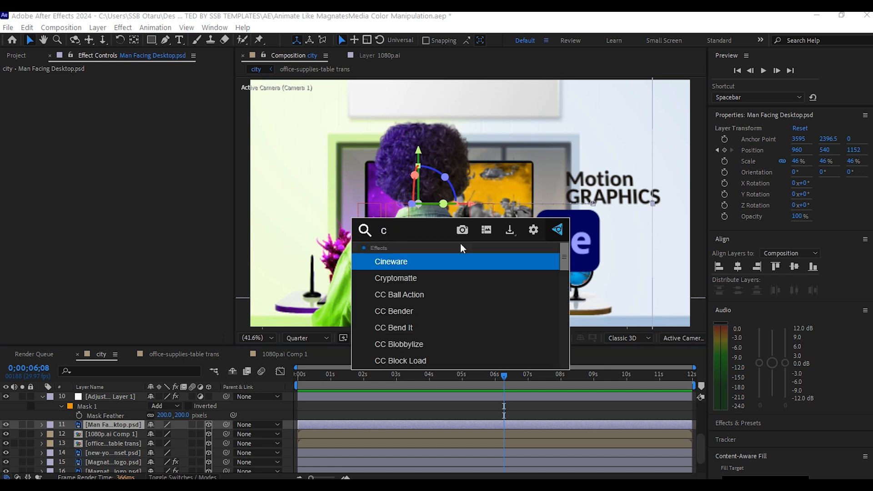
type("han")
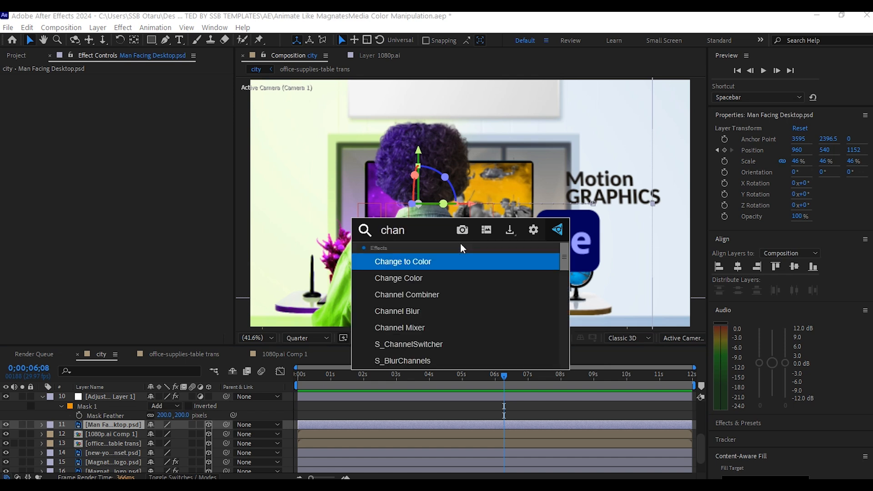
left_click(407, 277)
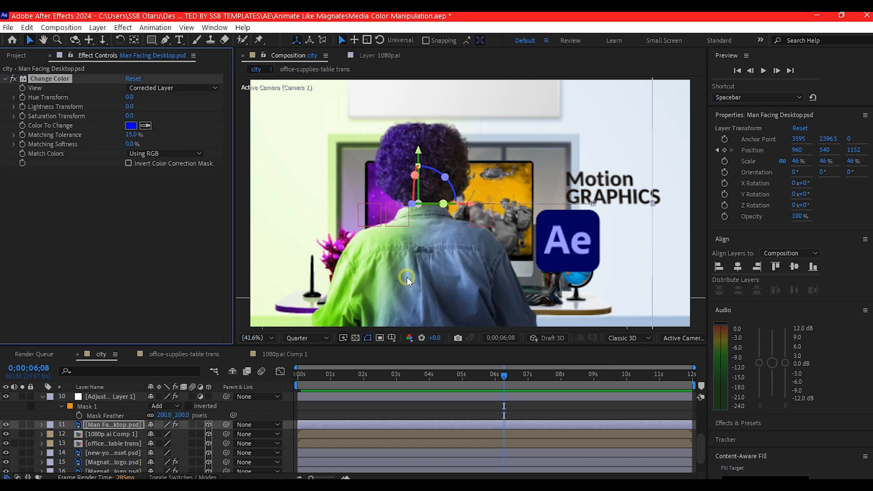
left_click(145, 125)
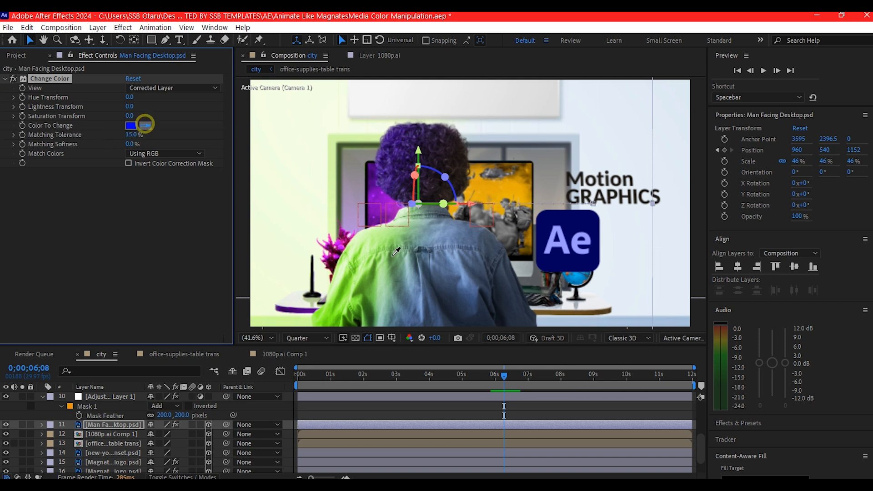
left_click(465, 233)
Step: Set the man's Change Color effect to Hue Transform 136, Saturation Transform 85 and Matching Tolerance 38%
left_click_drag(130, 97, 146, 126)
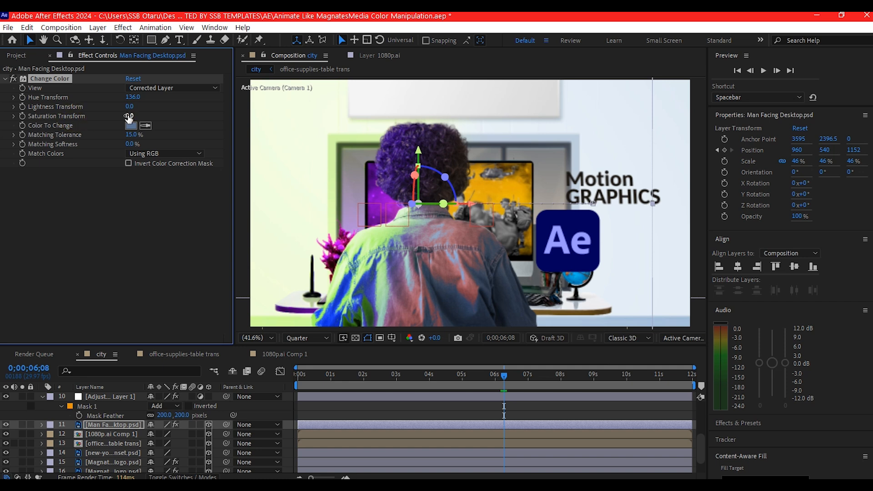
left_click_drag(129, 116, 137, 115)
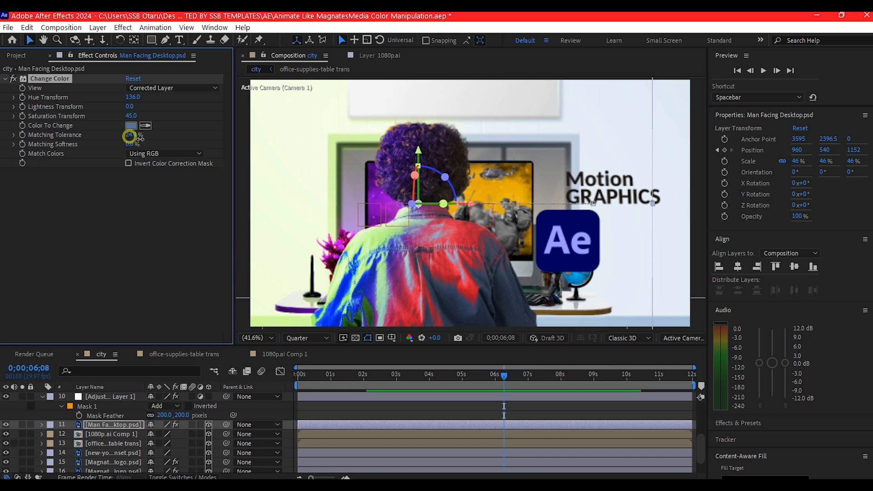
left_click_drag(131, 134, 151, 144)
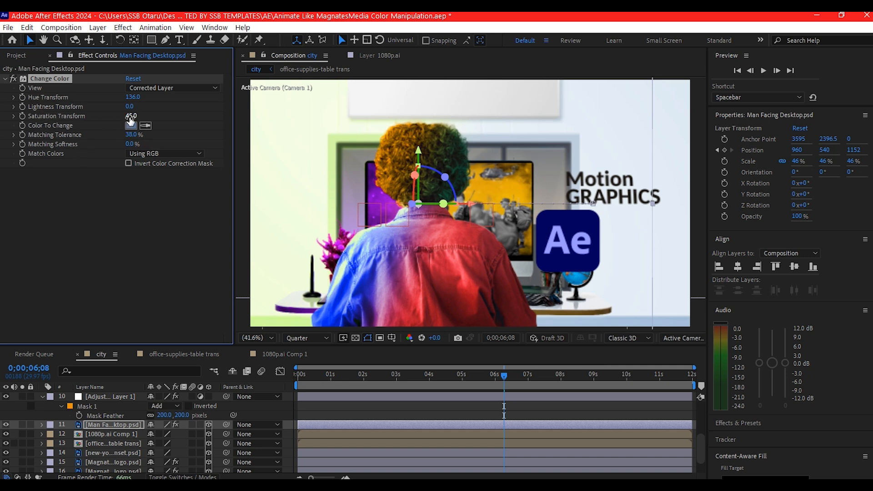
left_click_drag(131, 116, 155, 121)
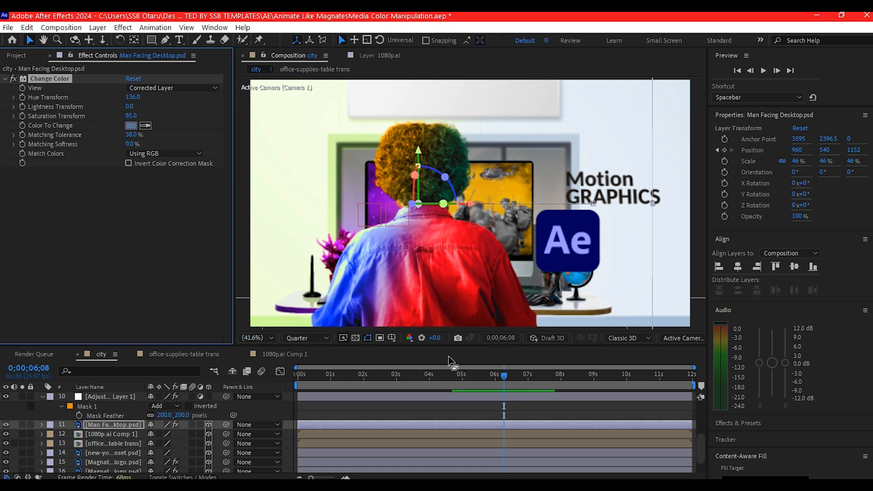
Step: Scrub back through the city composition and preview it from 0;00;00;08
left_click_drag(502, 375, 462, 369)
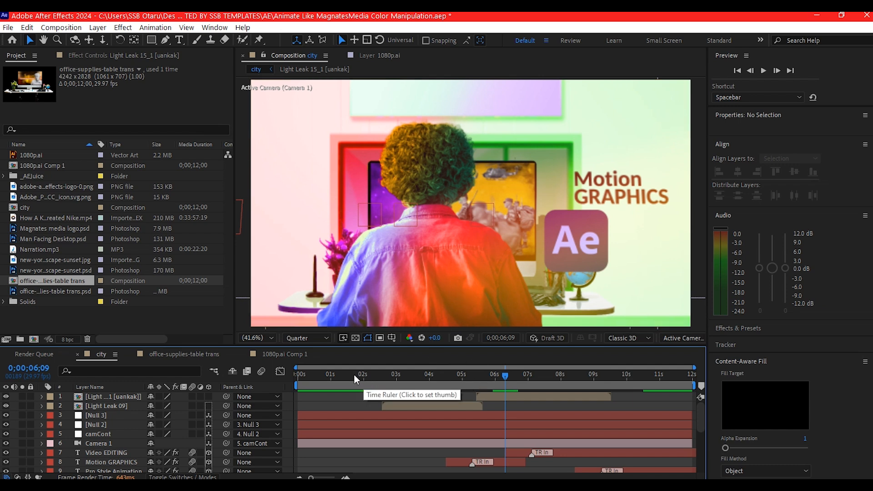
left_click_drag(353, 375, 306, 379)
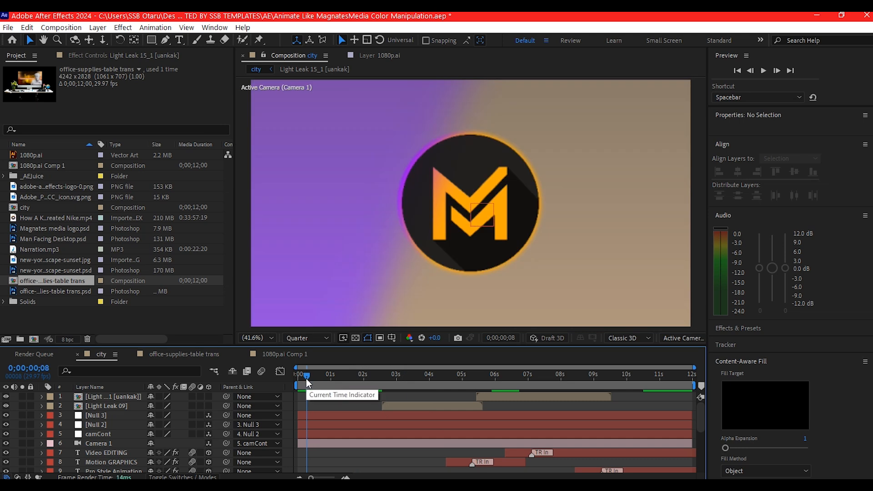
key("space")
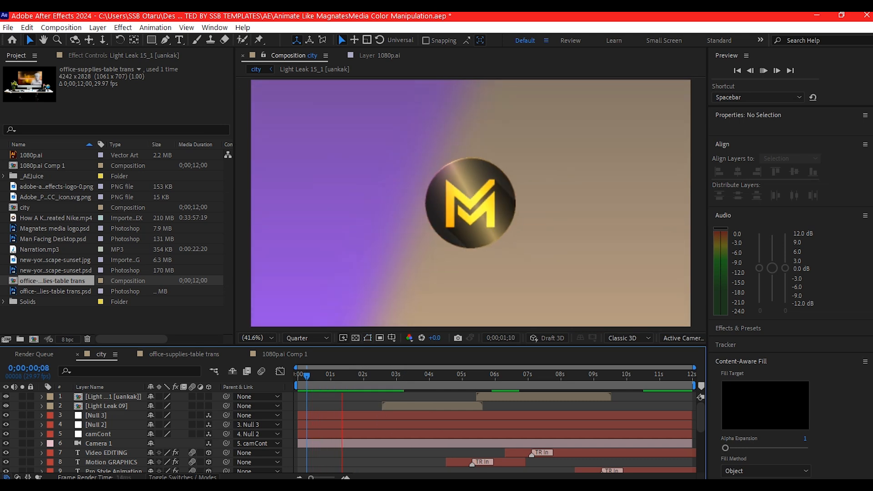